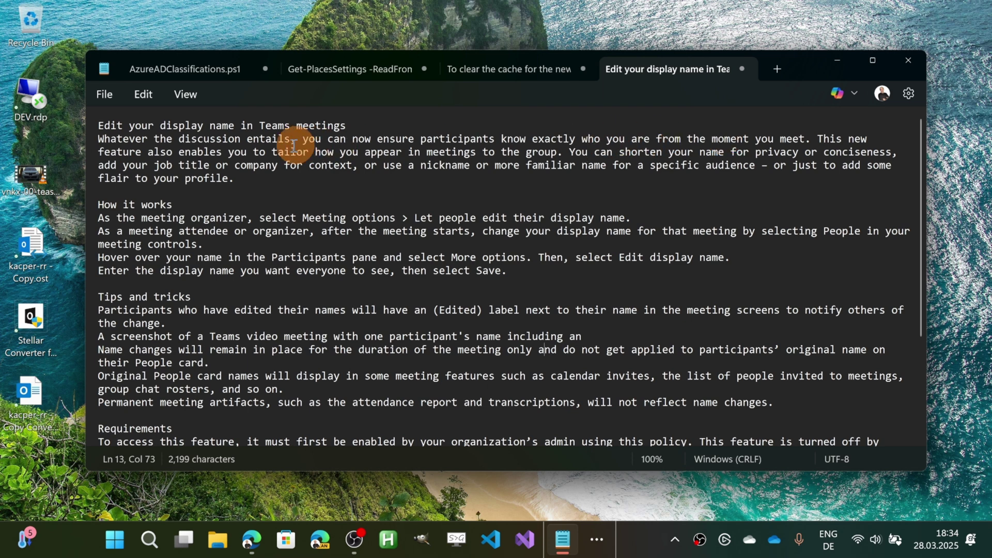
# Close the recent files list, open Notepad settings, and switch Recent Files off and back on
pyautogui.click(106, 98)
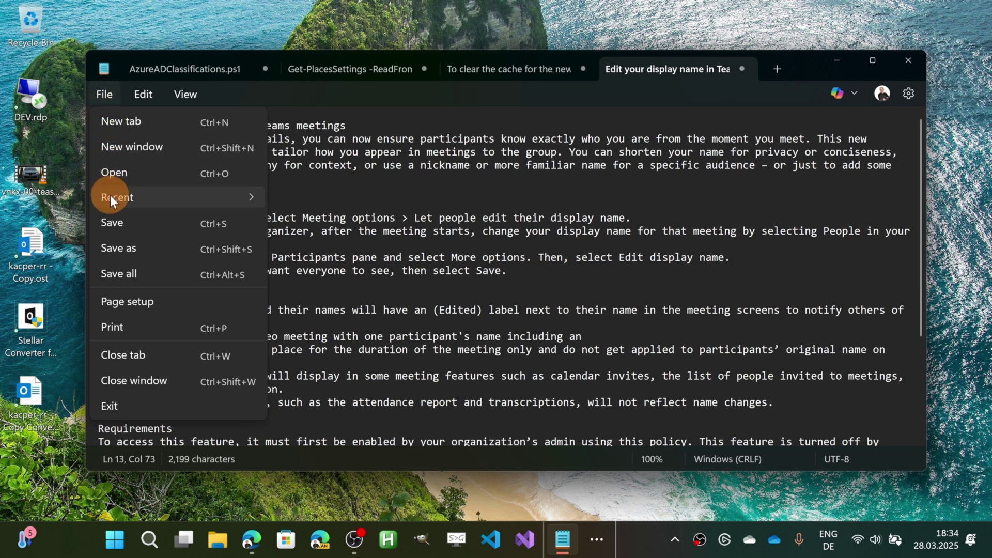
pyautogui.moveTo(118, 197)
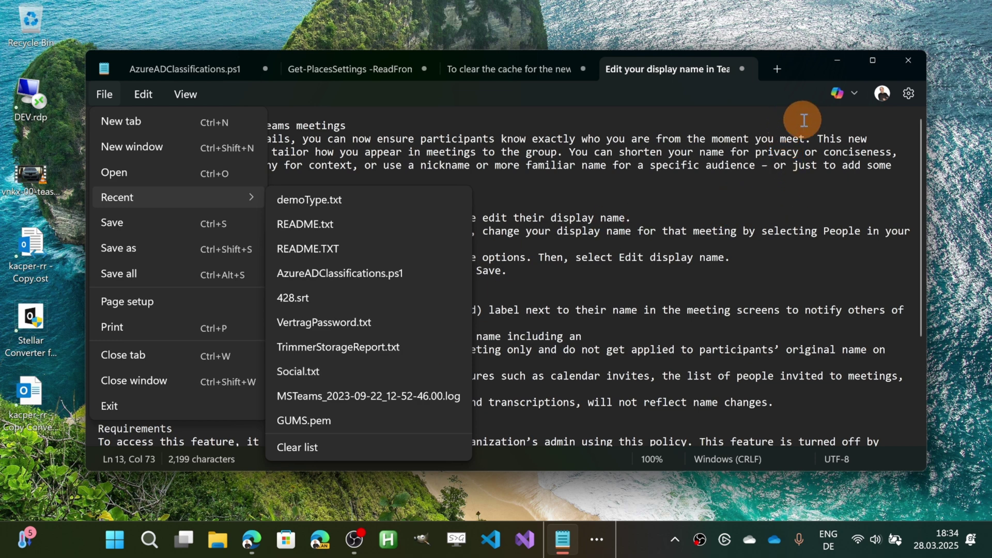
pyautogui.click(909, 95)
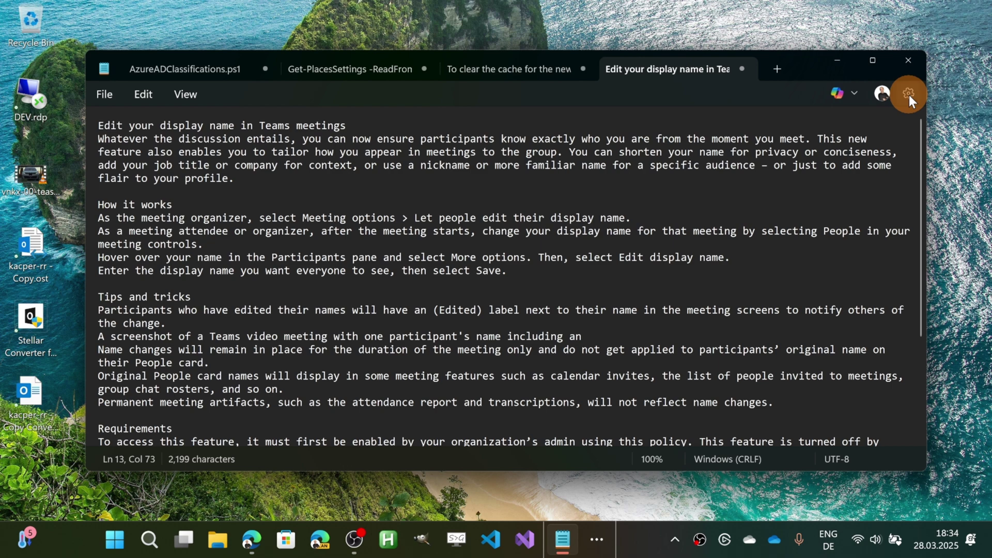
pyautogui.click(909, 95)
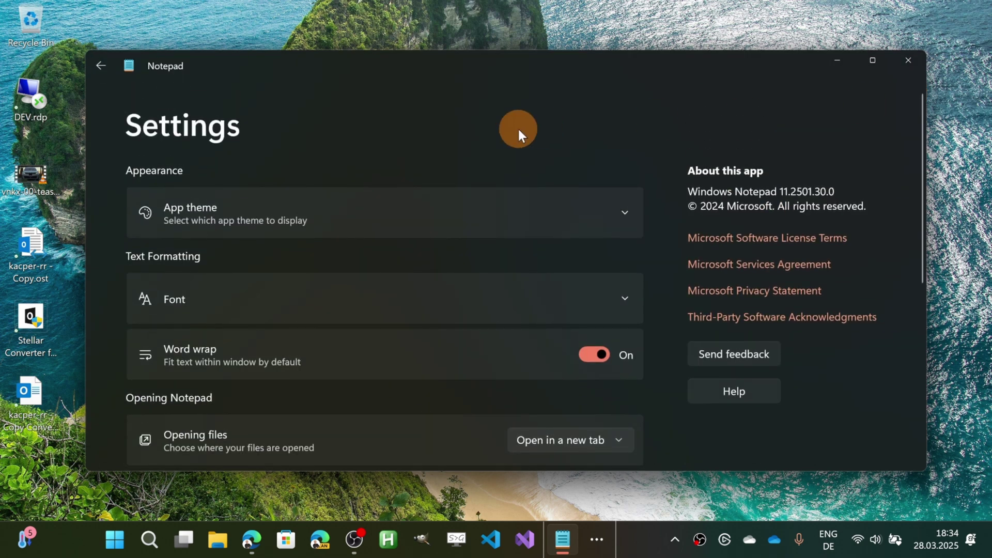
pyautogui.scroll(-2, 517, 127)
pyautogui.scroll(-3, 513, 140)
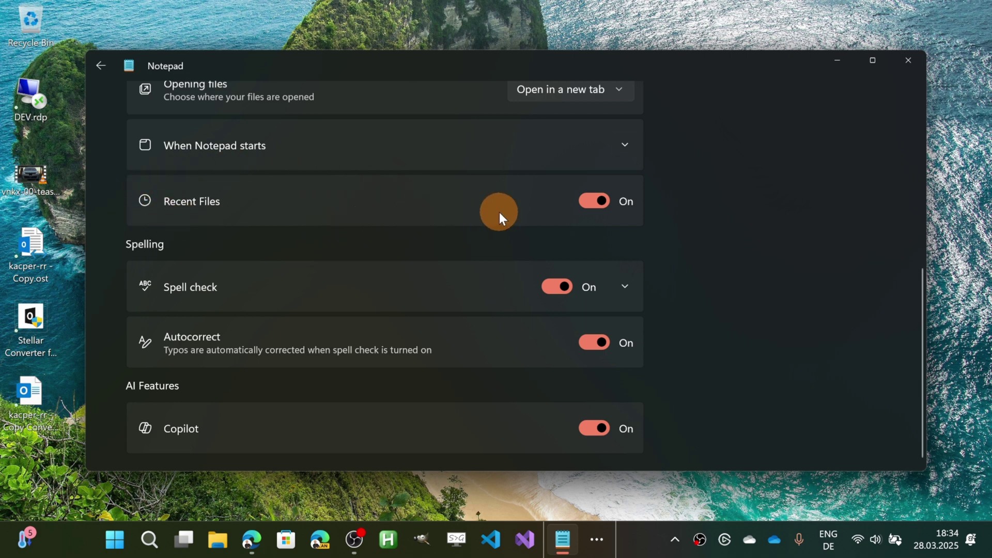
pyautogui.click(604, 201)
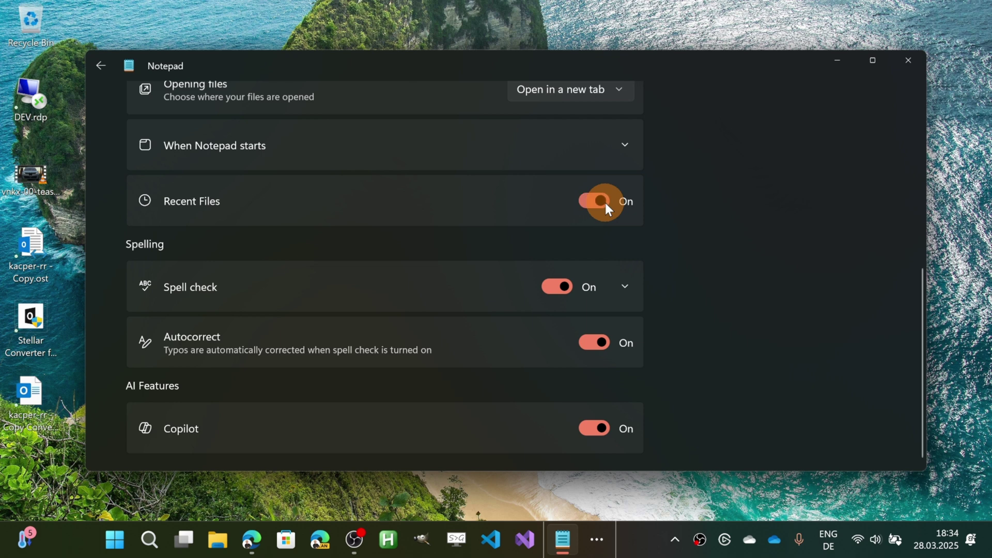
pyautogui.scroll(2, 676, 226)
pyautogui.scroll(2, 677, 227)
pyautogui.scroll(1, 675, 226)
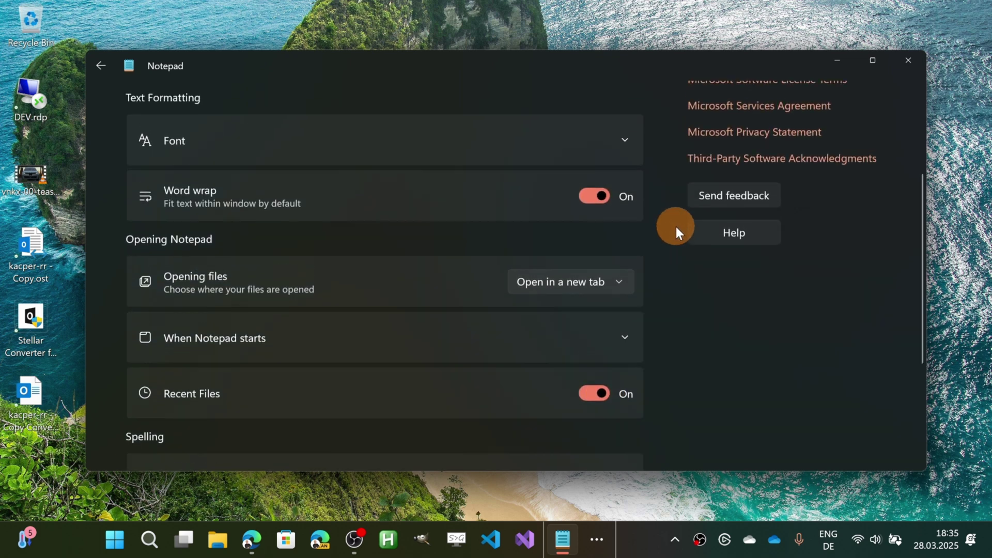
pyautogui.scroll(1, 676, 227)
pyautogui.scroll(1, 676, 227)
pyautogui.scroll(1, 676, 227)
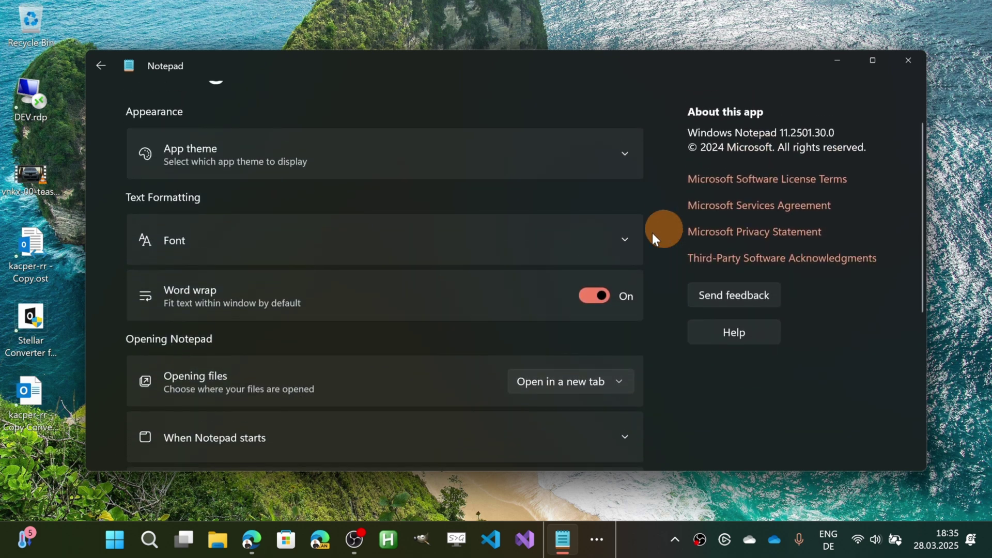
# Expand the Font and When Notepad starts sections, viewing Opening files choices without changing them
pyautogui.click(625, 242)
pyautogui.scroll(2, 538, 225)
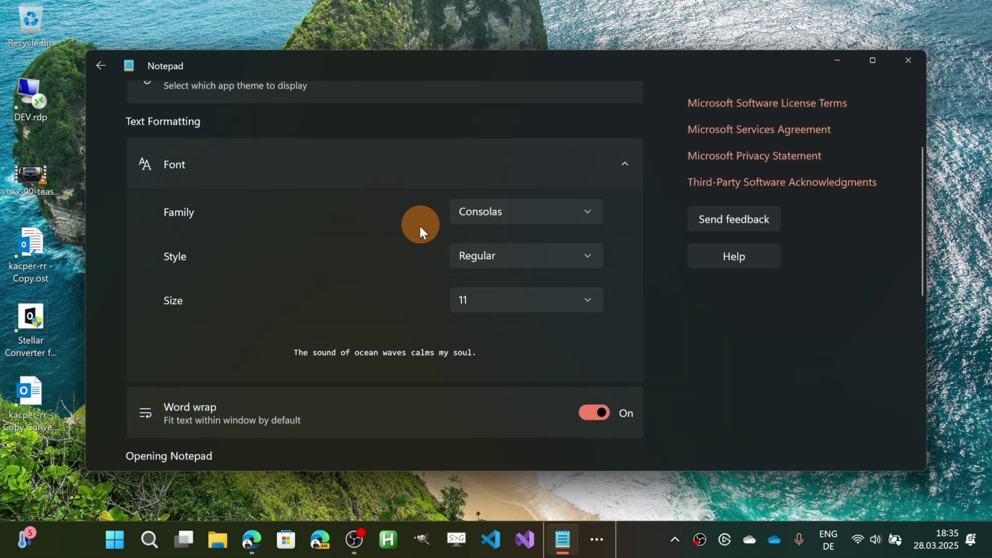
pyautogui.scroll(-2, 399, 244)
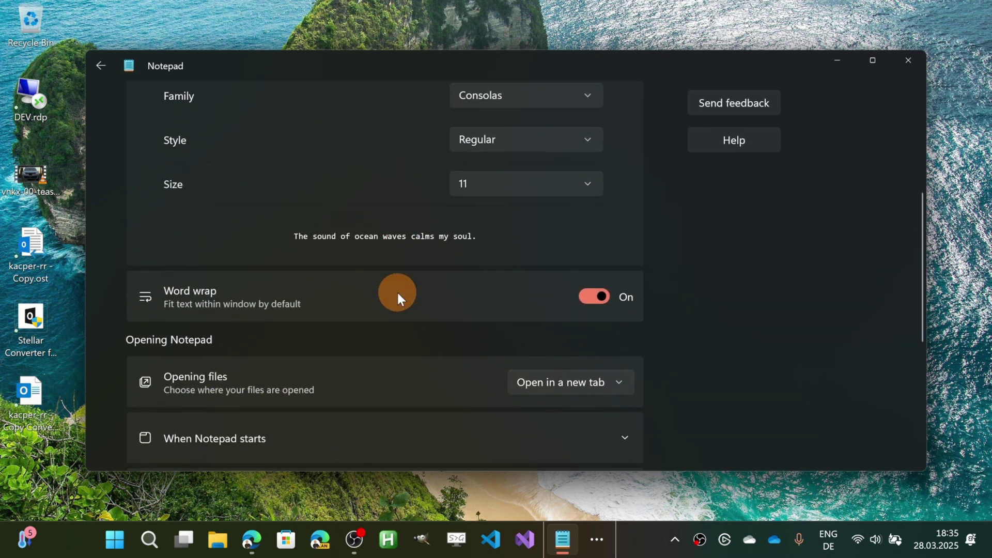
pyautogui.scroll(-2, 396, 292)
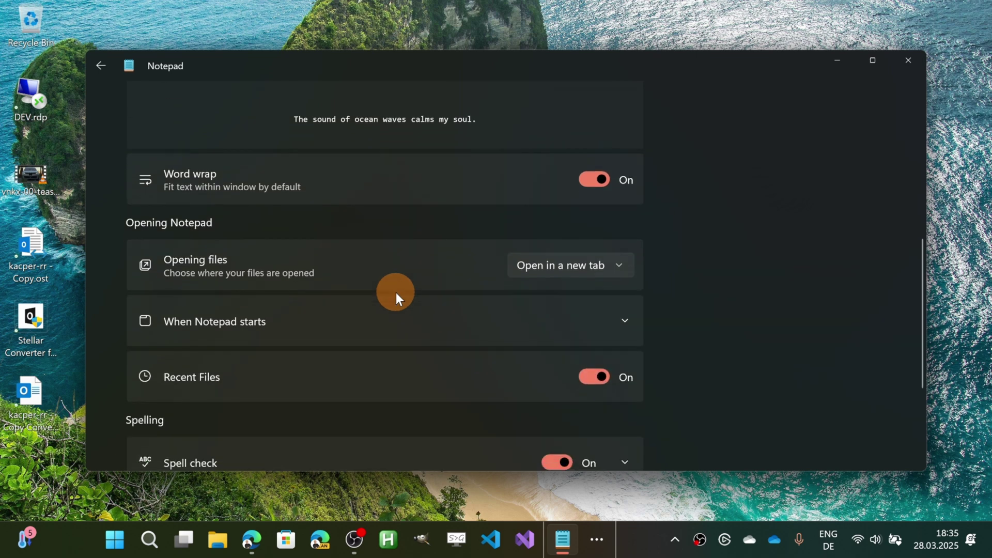
pyautogui.click(532, 274)
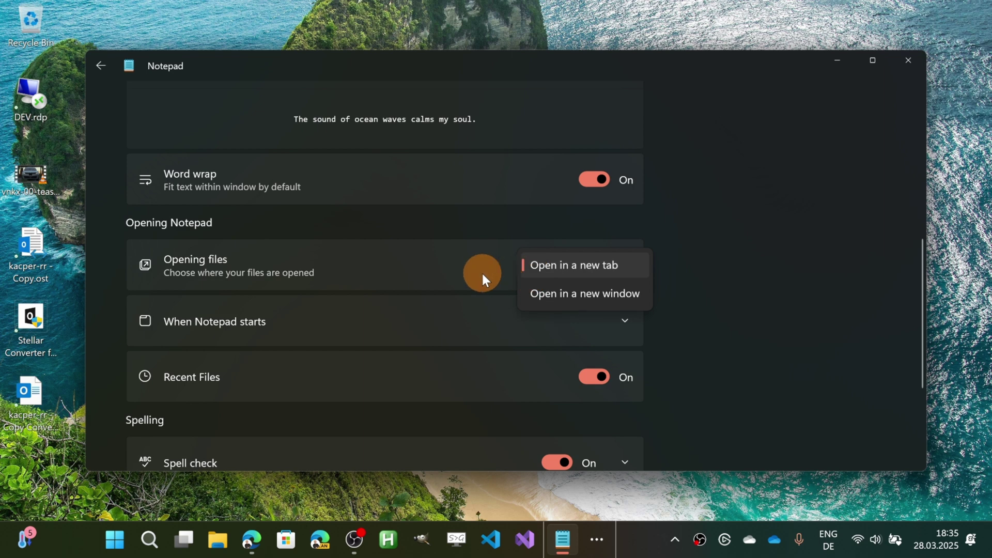
pyautogui.click(754, 296)
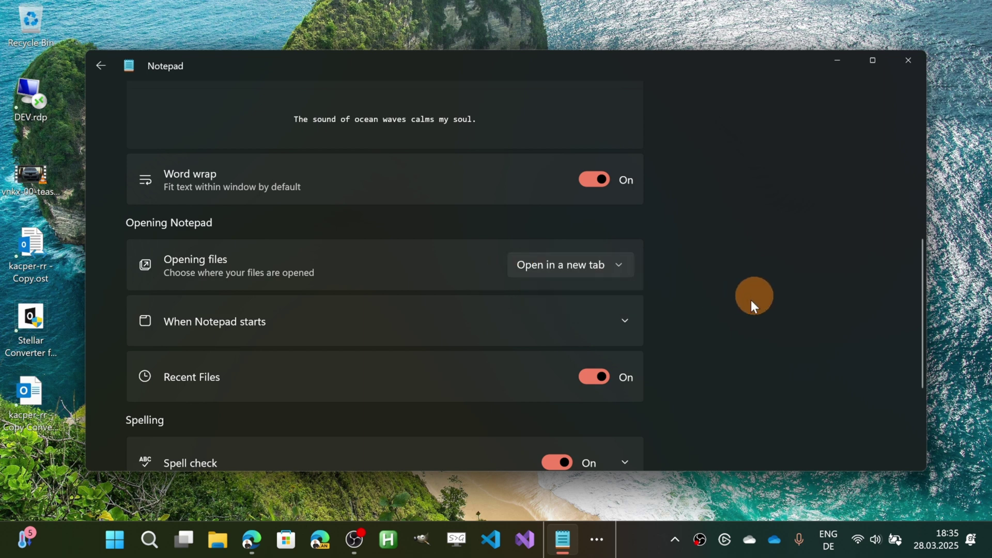
pyautogui.scroll(-1, 575, 321)
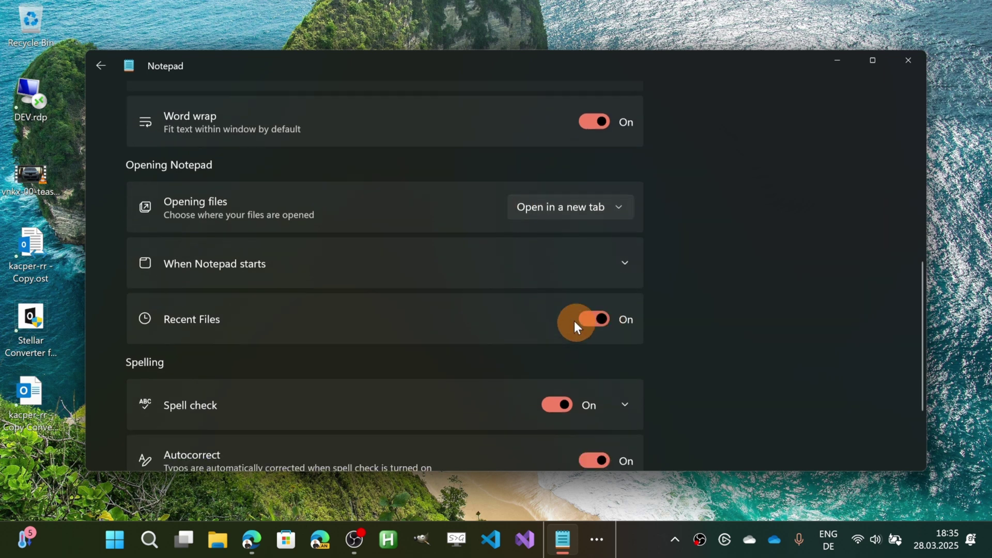
pyautogui.click(471, 264)
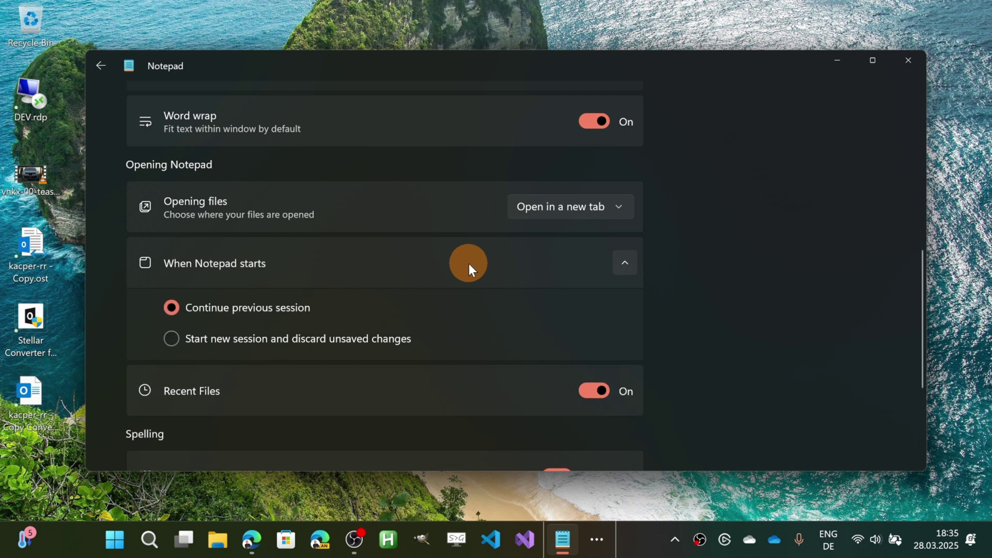
pyautogui.scroll(-2, 469, 264)
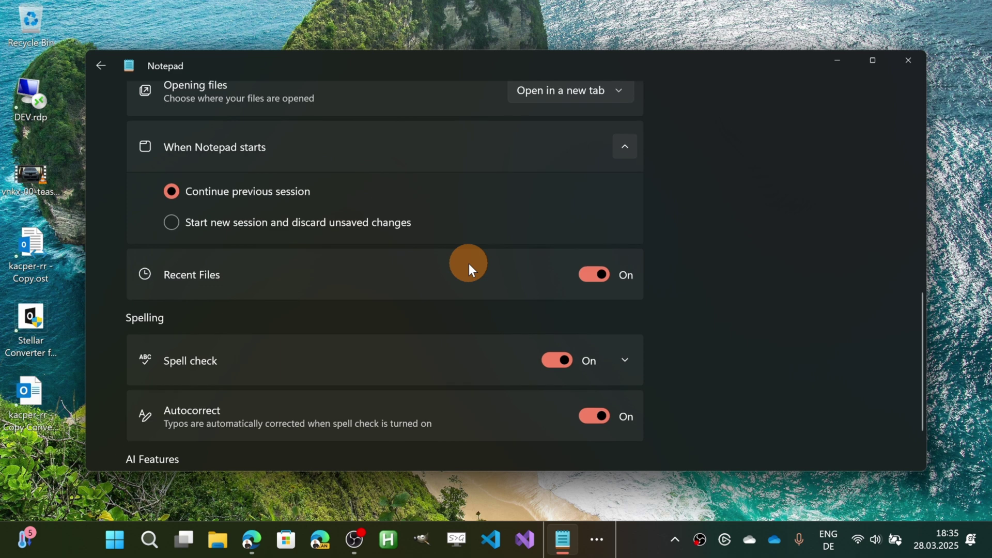
pyautogui.scroll(-2, 467, 268)
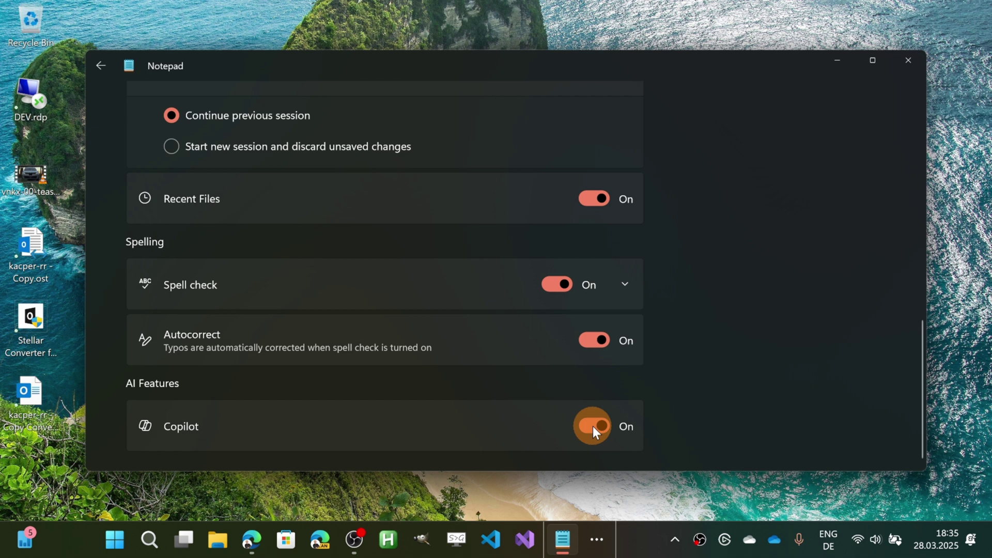
# Return from settings to the Teams note and show the Copilot rewrite options menu
pyautogui.click(99, 71)
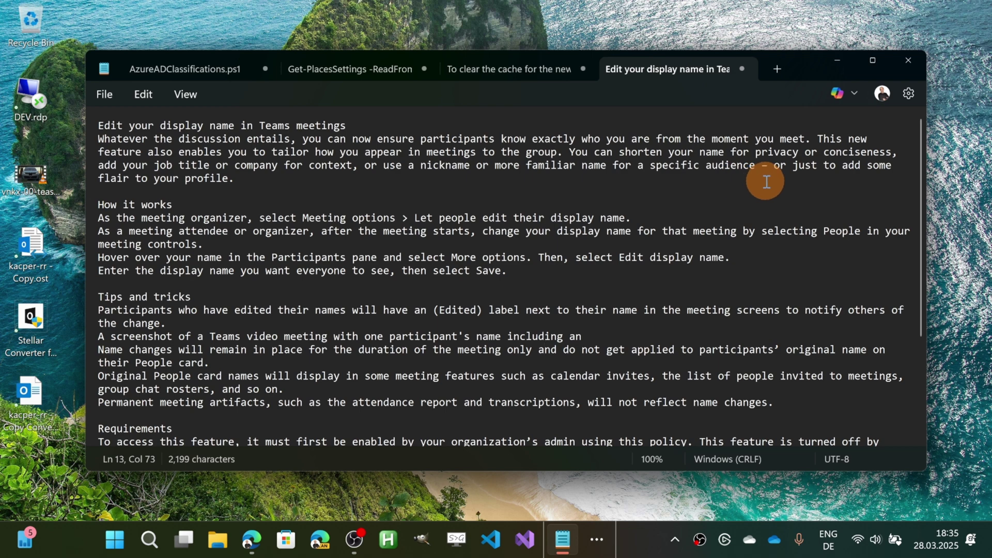
pyautogui.scroll(-2, 643, 210)
pyautogui.scroll(2, 642, 224)
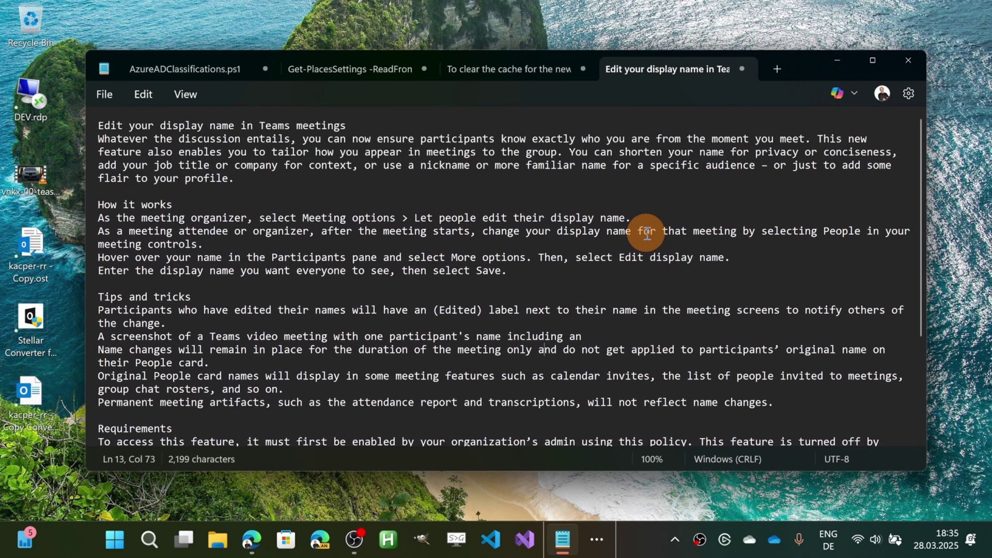
pyautogui.click(843, 93)
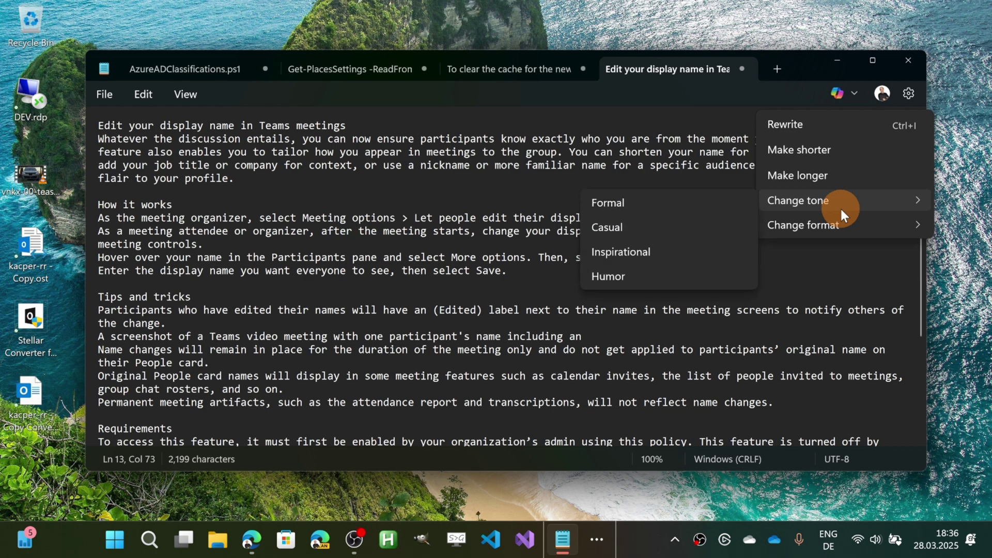
pyautogui.moveTo(803, 224)
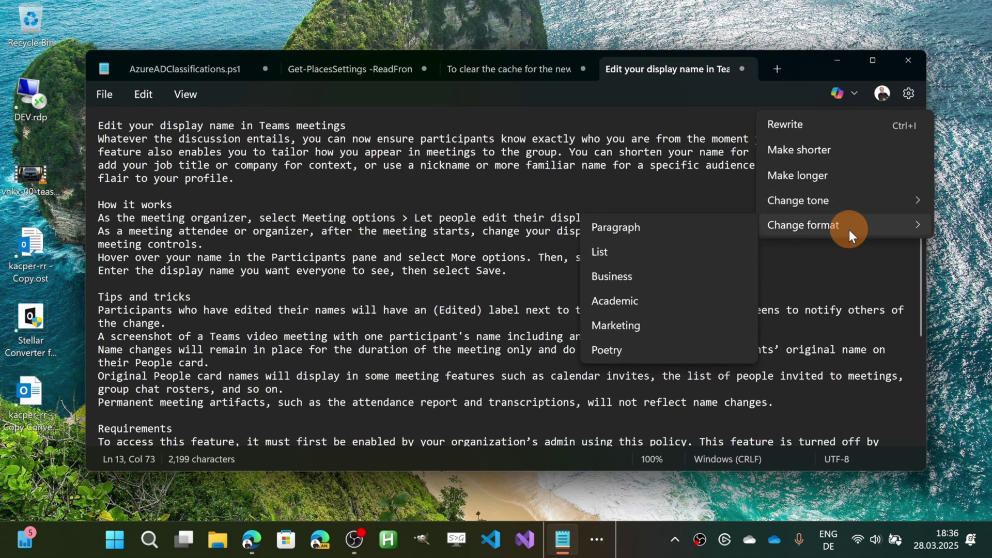
# Rewrite the whole Teams article with Copilot, viewing versions 2 and 3, then returning to 1
pyautogui.click(818, 126)
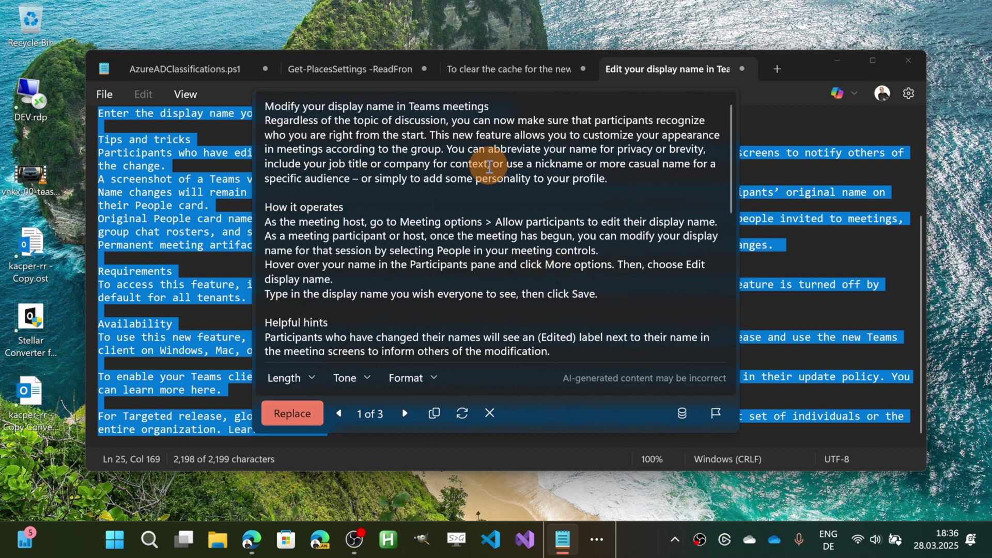
pyautogui.scroll(-2, 491, 165)
pyautogui.scroll(-3, 466, 218)
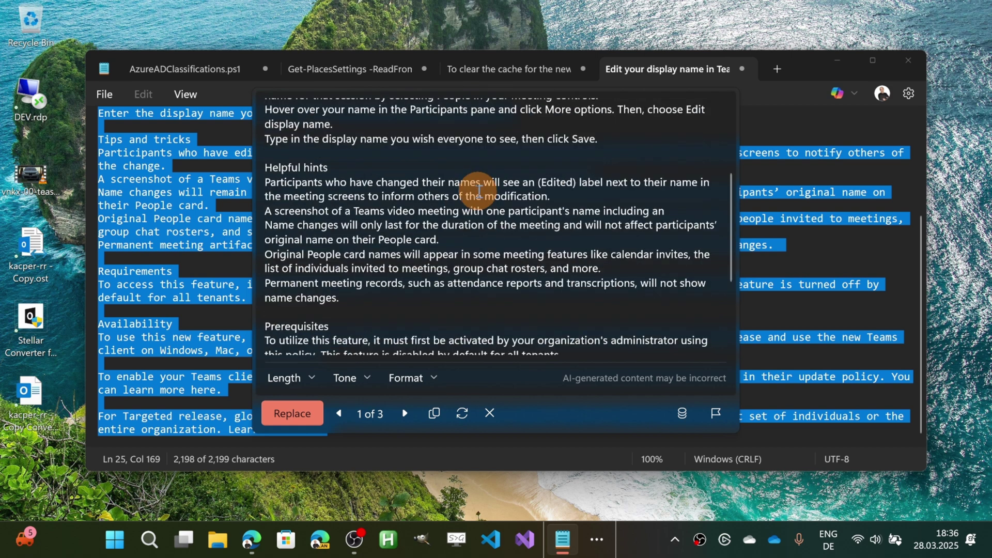
pyautogui.scroll(-3, 465, 210)
pyautogui.scroll(3, 472, 225)
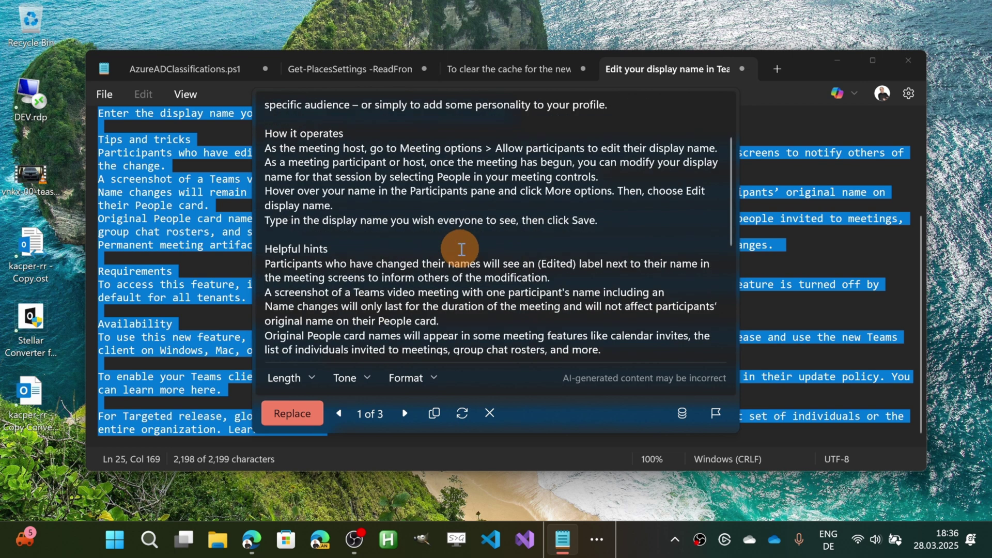
pyautogui.scroll(3, 462, 240)
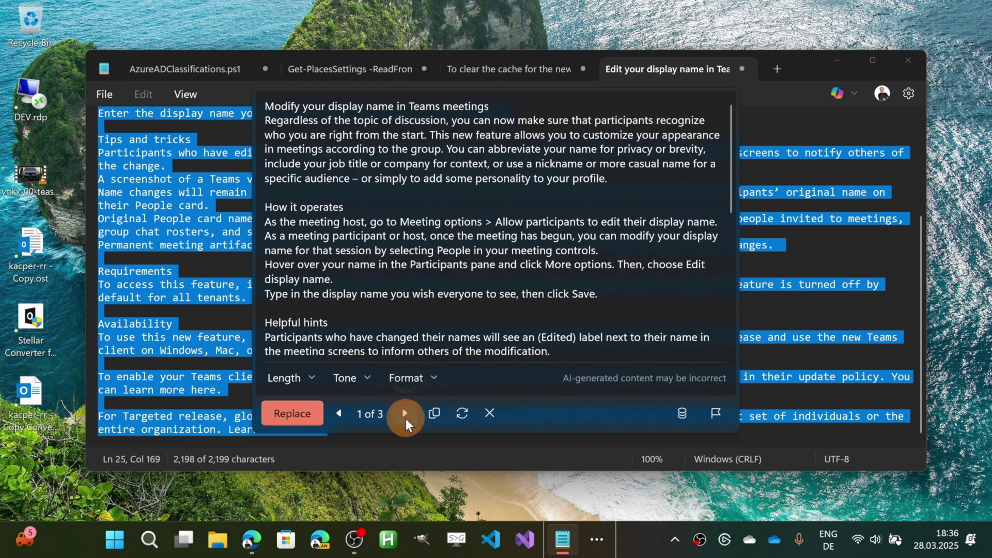
pyautogui.click(402, 414)
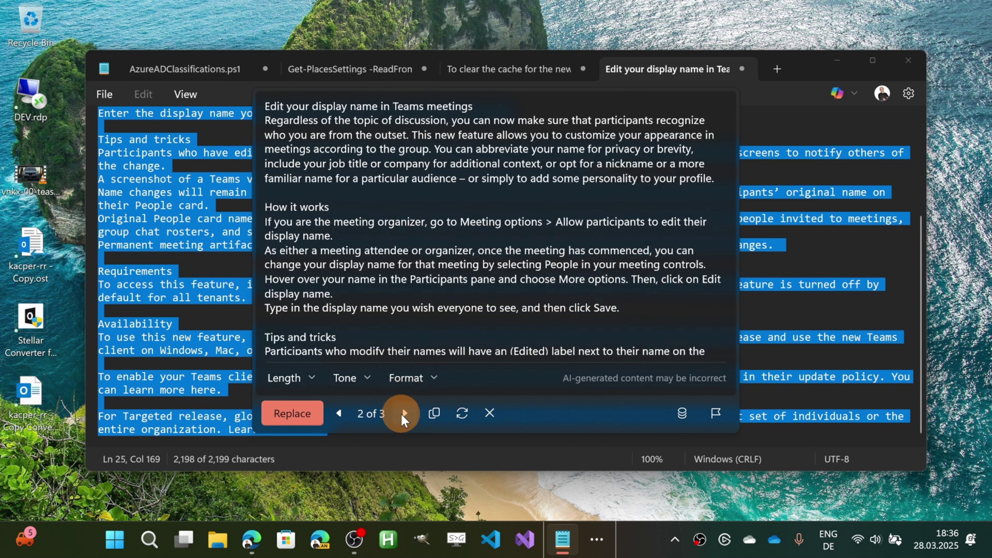
pyautogui.click(400, 414)
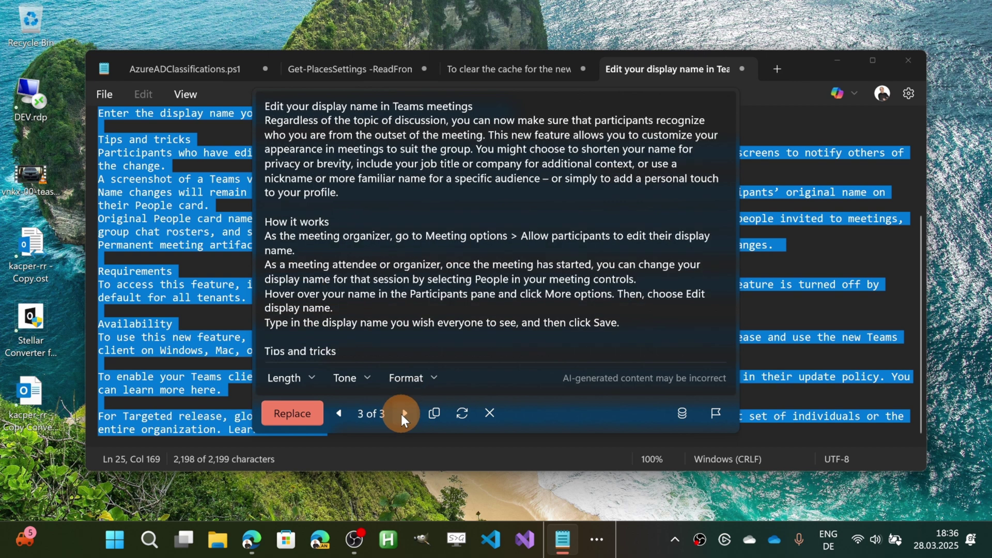
pyautogui.click(340, 417)
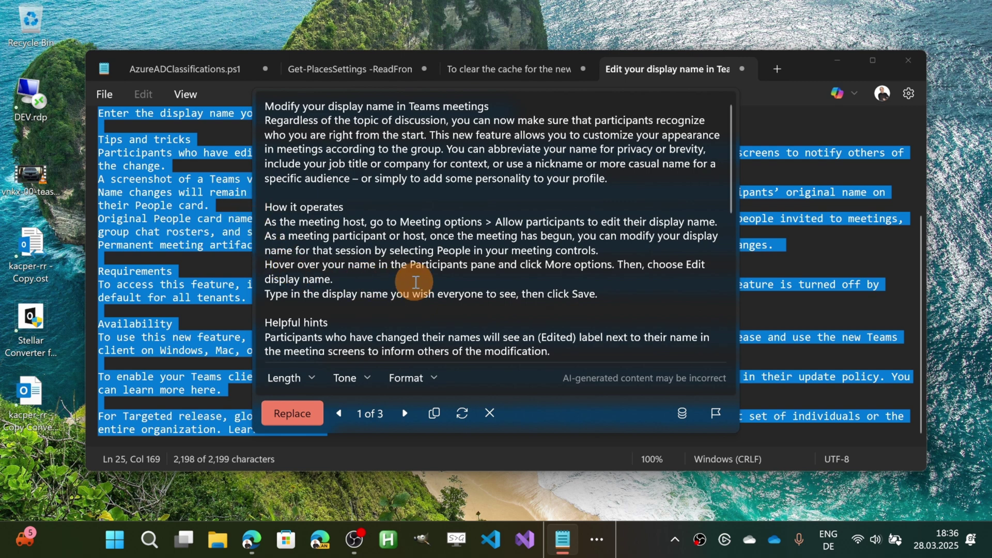
pyautogui.click(309, 379)
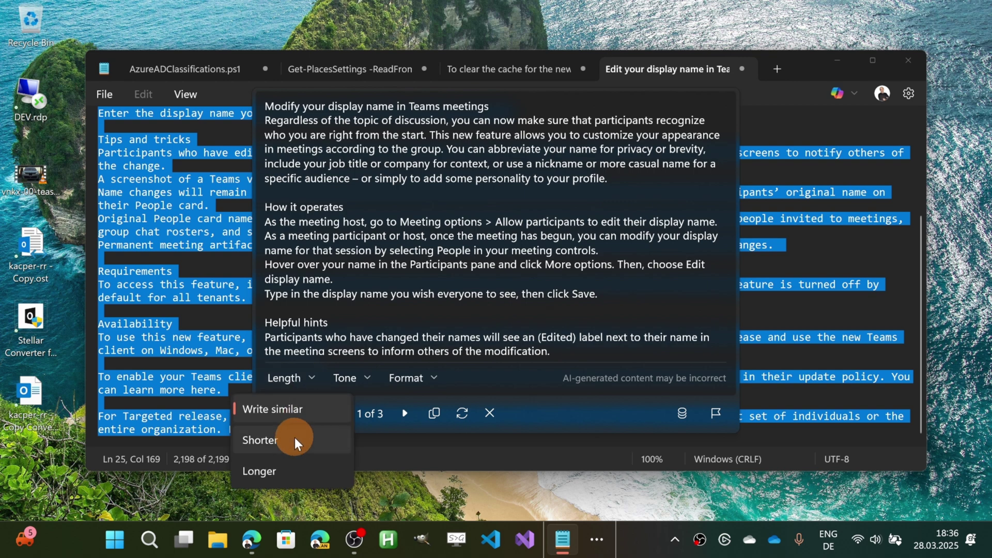
pyautogui.click(347, 374)
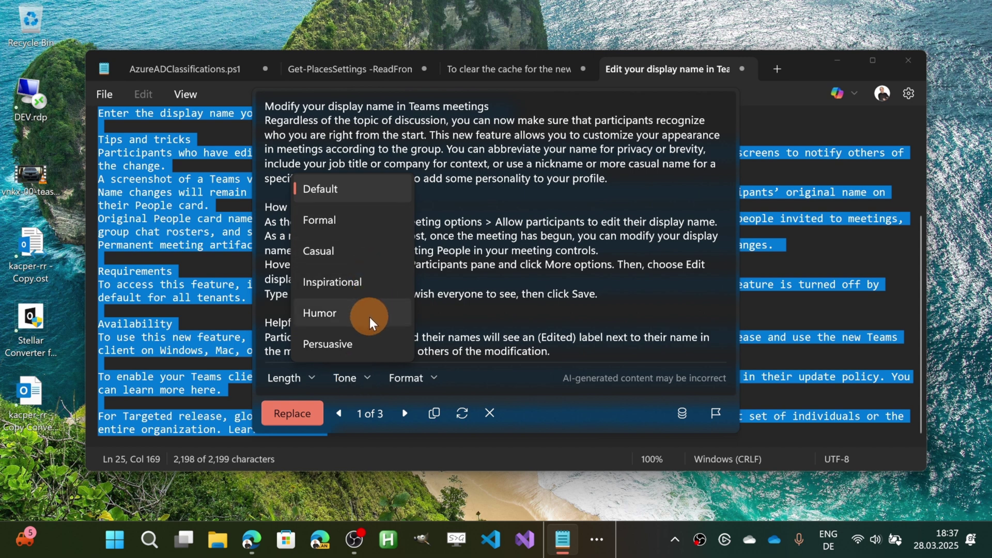
pyautogui.click(426, 381)
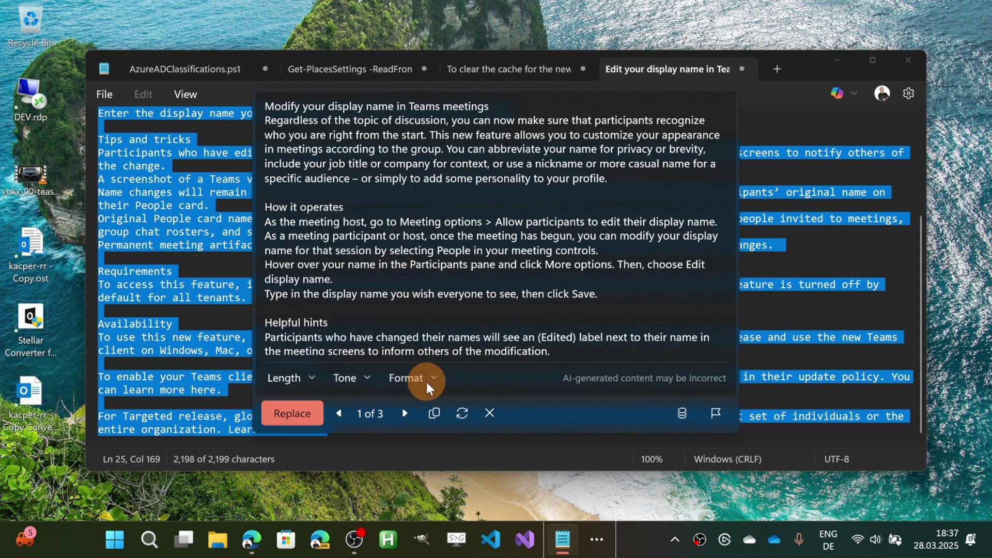
pyautogui.click(426, 380)
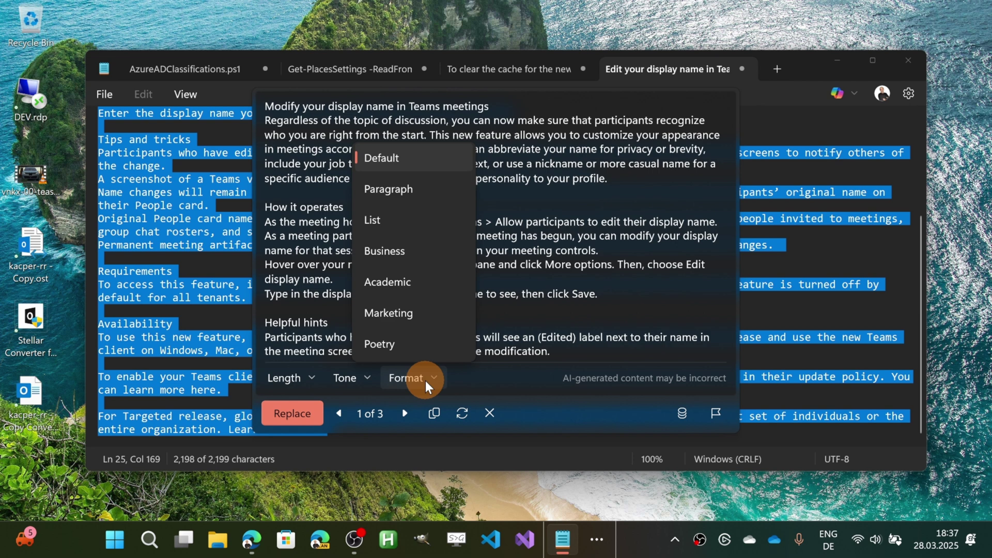
pyautogui.click(492, 383)
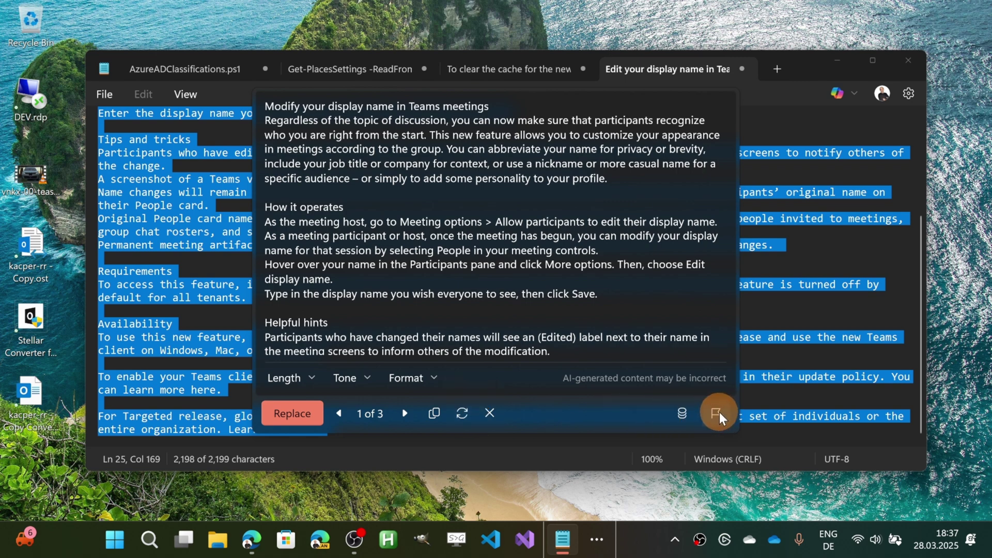
pyautogui.moveTo(496, 233)
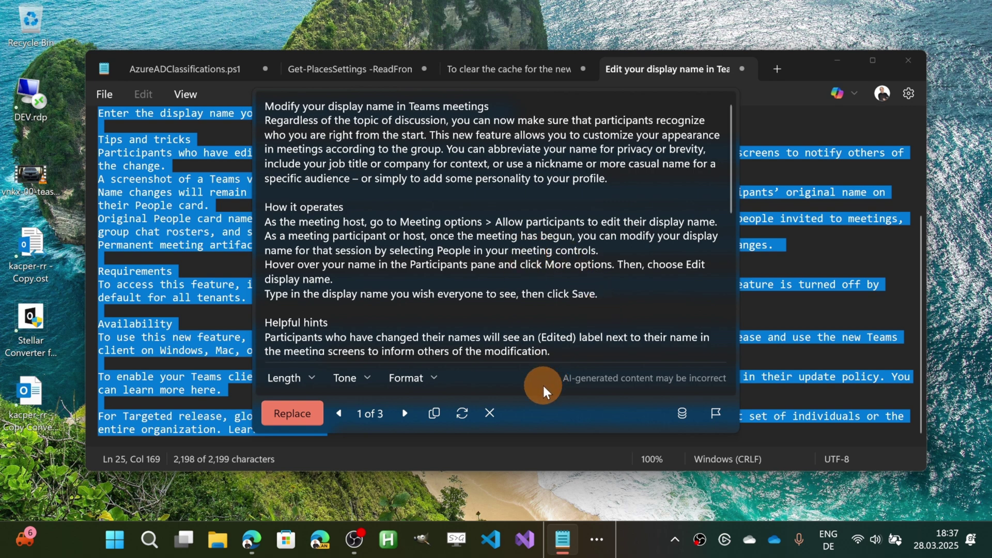
# Discard the Copilot rewrite so the original Teams article text stays in place
pyautogui.click(489, 413)
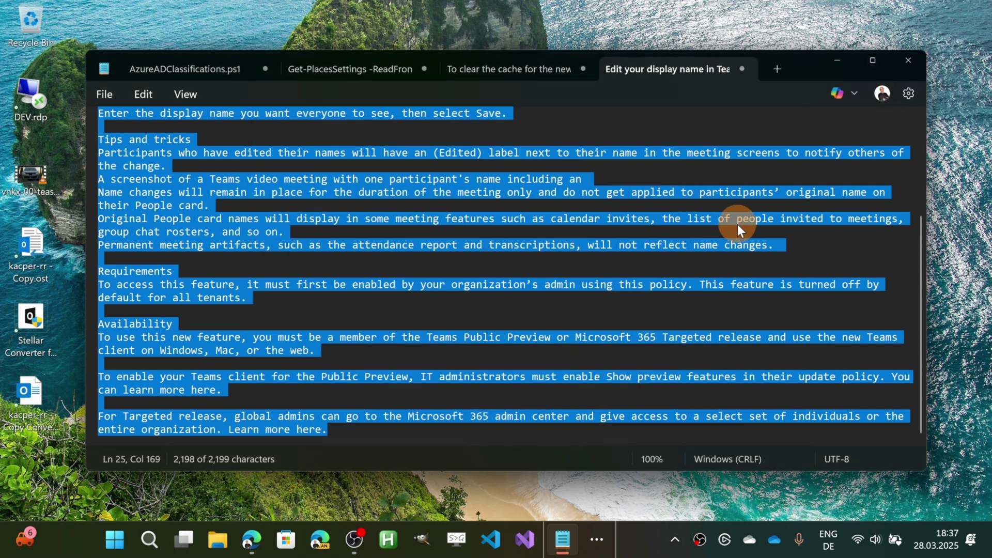